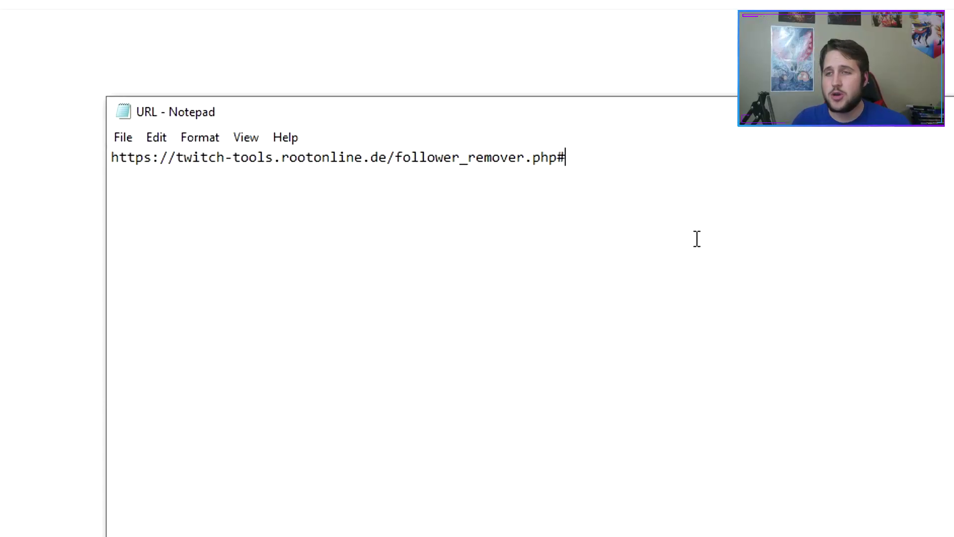
# Copy the follower_remover.php address from Notepad and load it in a new Chrome tab
pyautogui.moveTo(602, 156); pyautogui.dragTo(36, 100)
pyautogui.hotkey('ctrl', 'c')
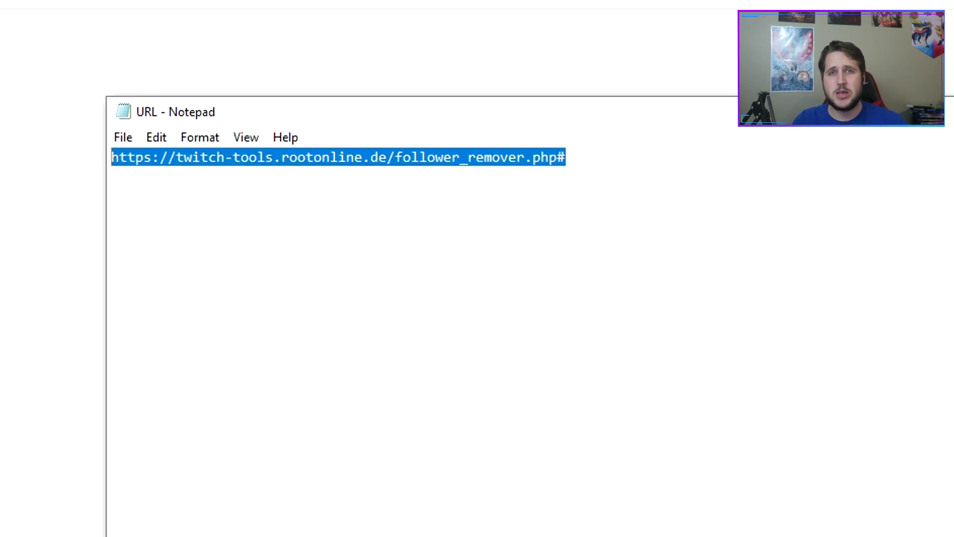
pyautogui.click(87, 1)
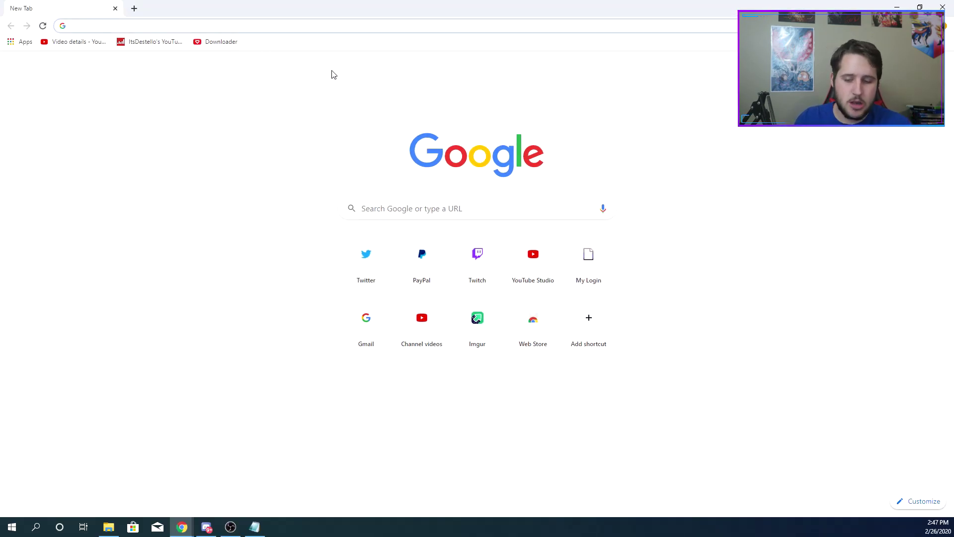
pyautogui.hotkey('ctrl', 'v')
pyautogui.press('Return')
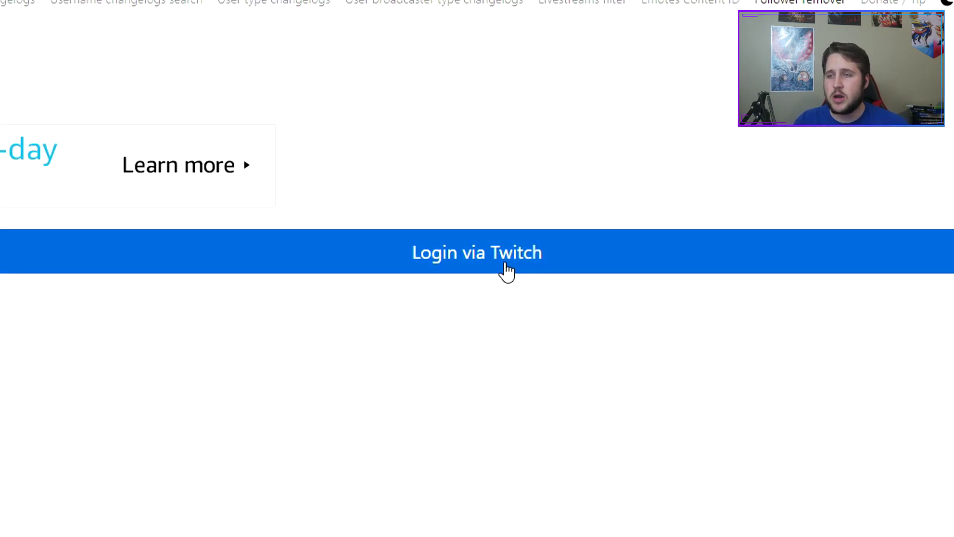
# Log in to Twitch Tools Follower Remover with the Twitch account to load its followers
pyautogui.click(504, 269)
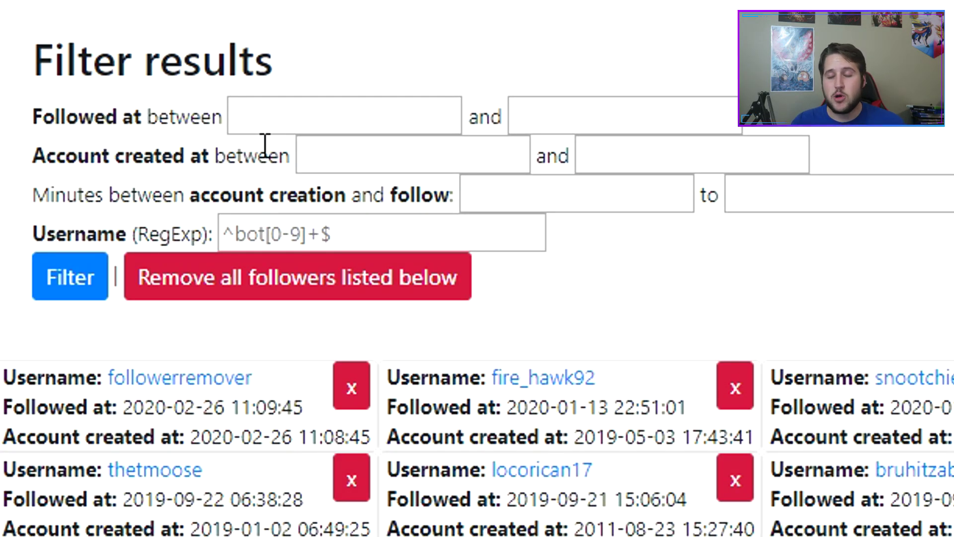
pyautogui.click(304, 115)
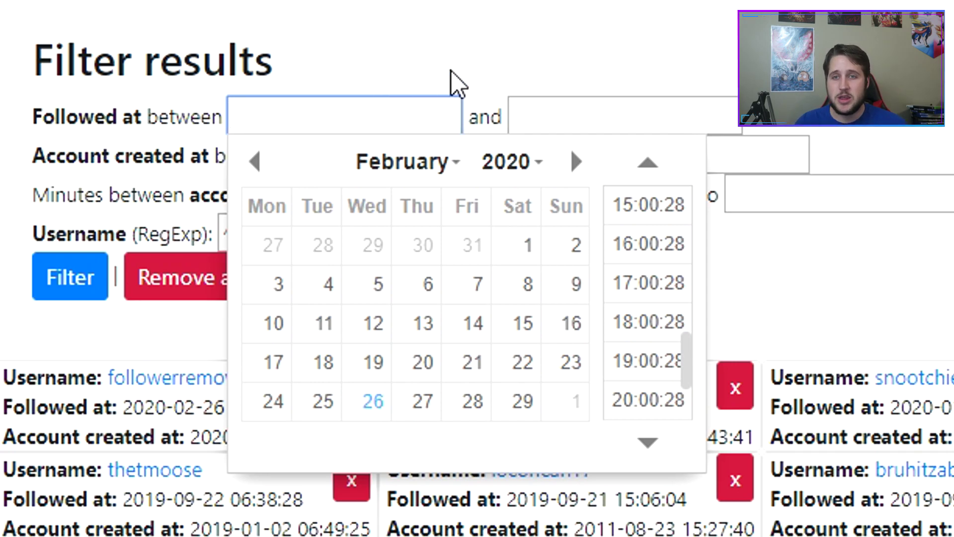
pyautogui.click(514, 60)
pyautogui.click(347, 124)
pyautogui.click(630, 112)
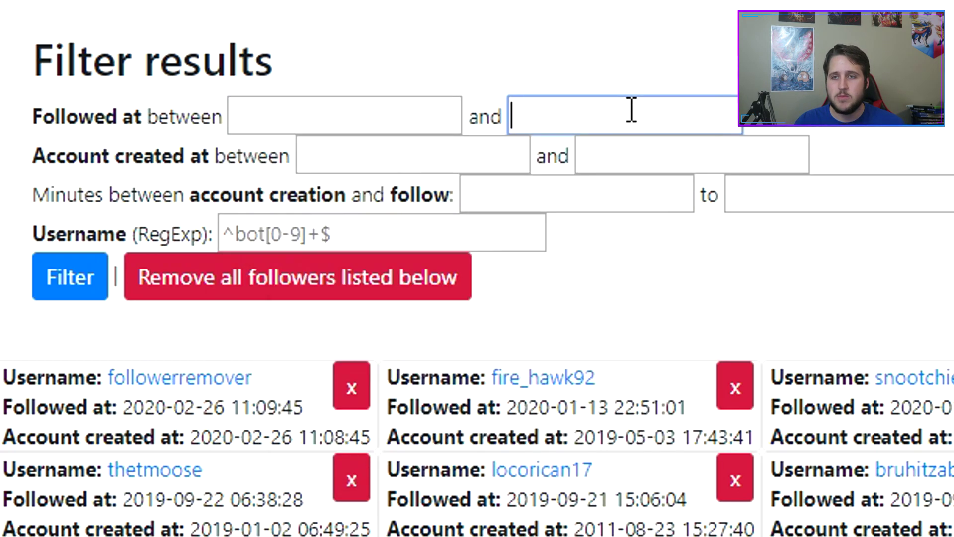
pyautogui.click(356, 151)
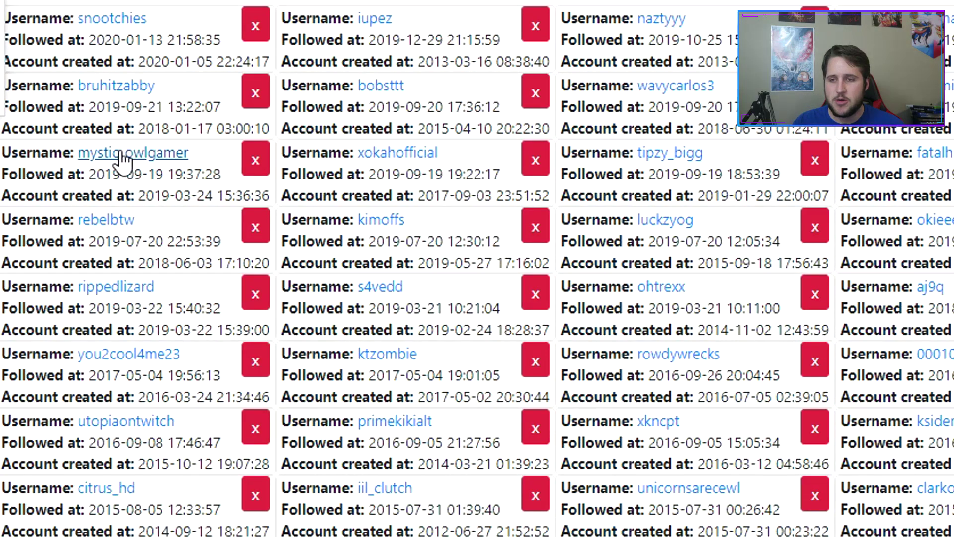
pyautogui.moveTo(140, 195); pyautogui.dragTo(217, 199)
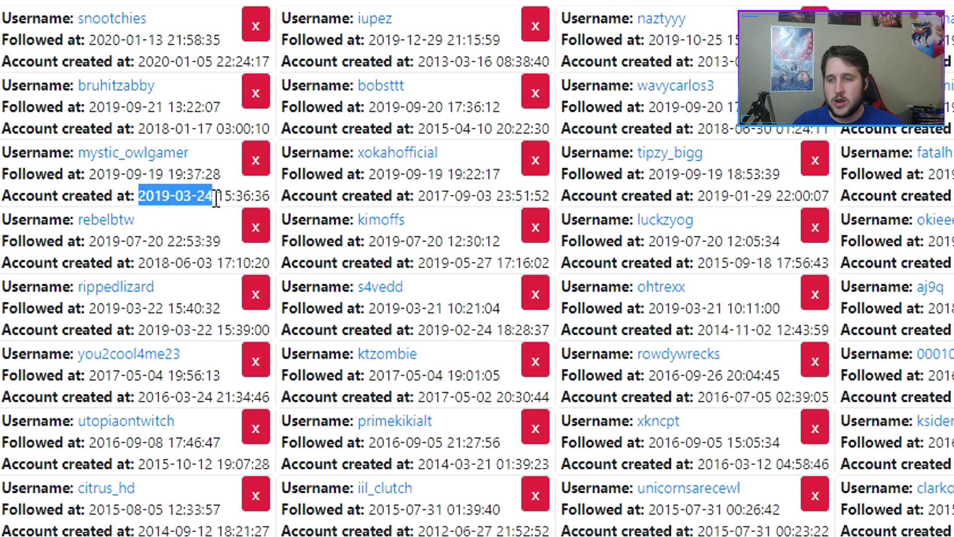
pyautogui.click(215, 198)
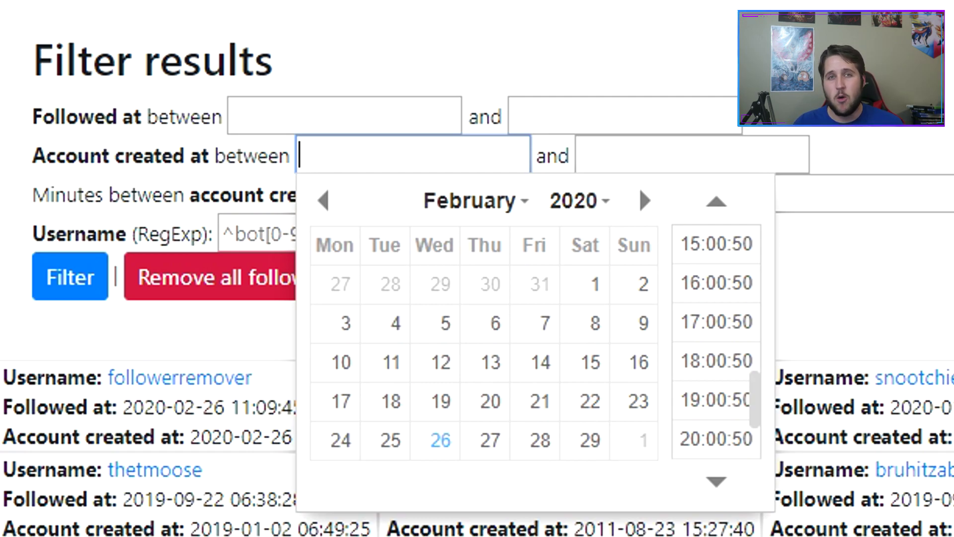
pyautogui.click(895, 233)
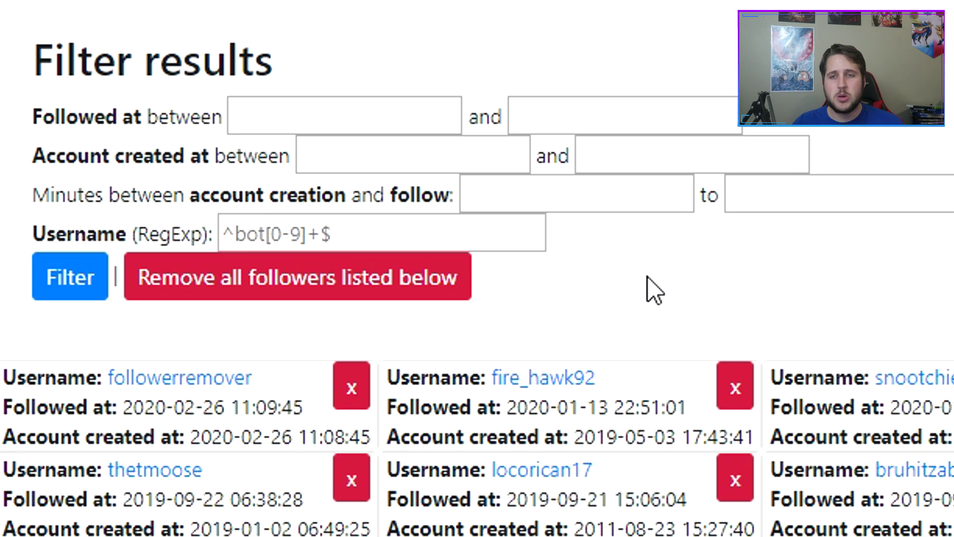
pyautogui.click(585, 193)
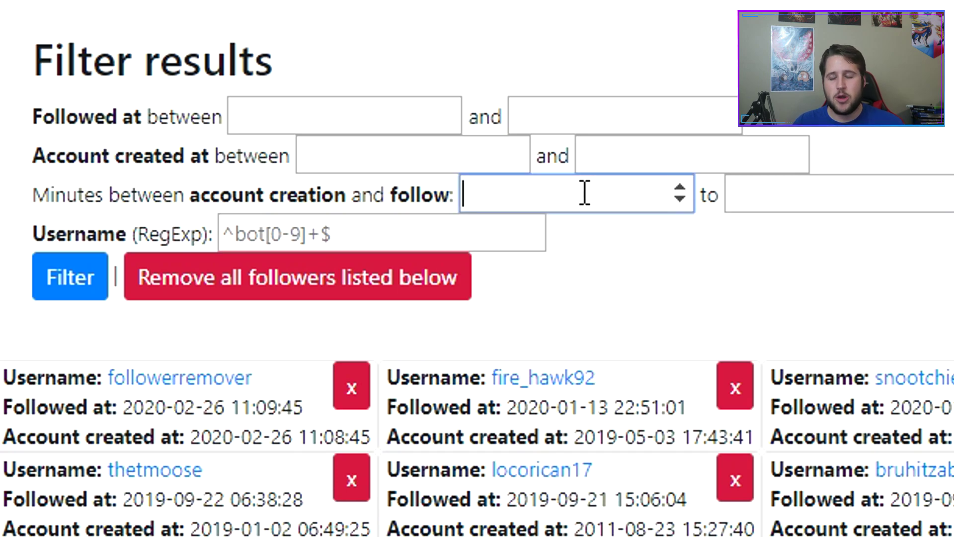
pyautogui.click(842, 182)
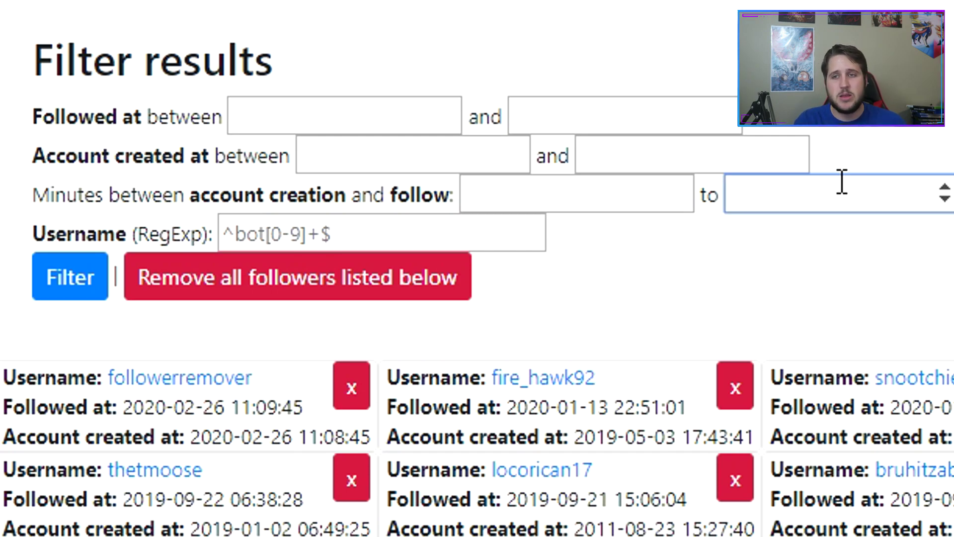
pyautogui.hotkey('shift', 'Tab')
pyautogui.write('1')
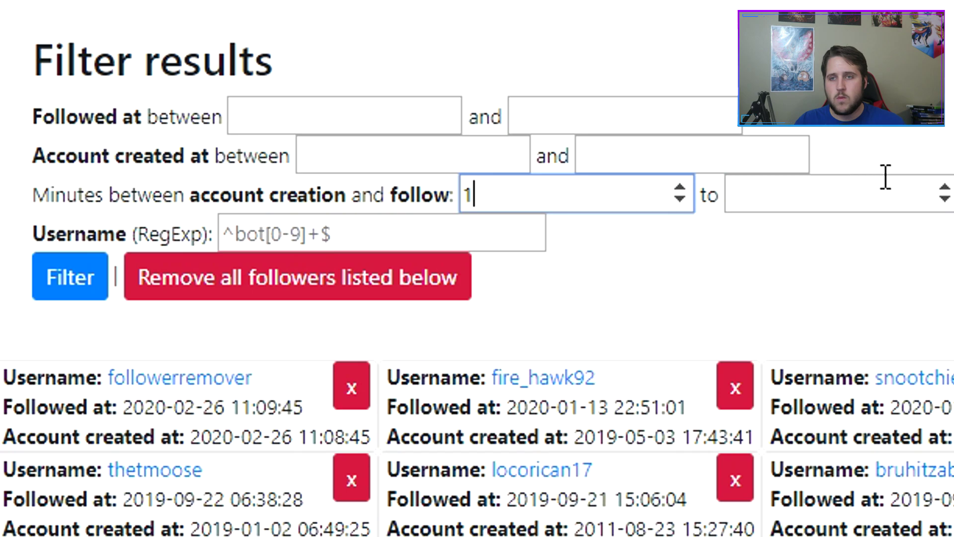
pyautogui.click(943, 192)
pyautogui.click(943, 192)
pyautogui.click(943, 192)
pyautogui.click(943, 191)
pyautogui.click(942, 192)
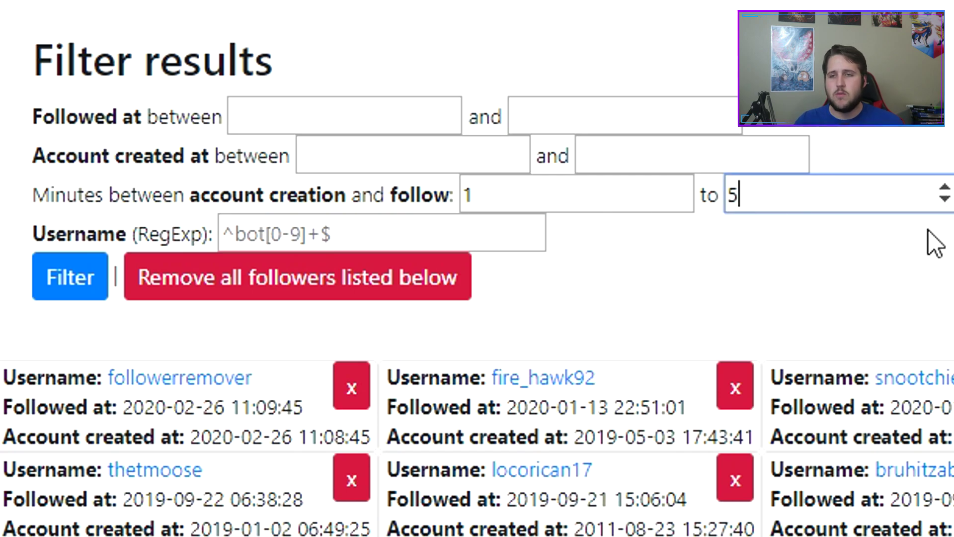
pyautogui.press('BackSpace')
pyautogui.click(641, 194)
pyautogui.press('BackSpace')
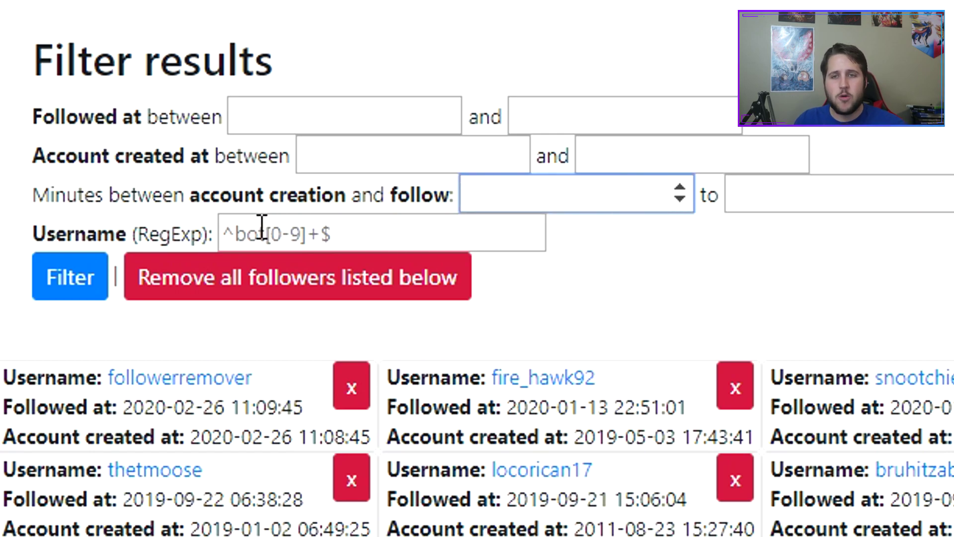
pyautogui.click(313, 226)
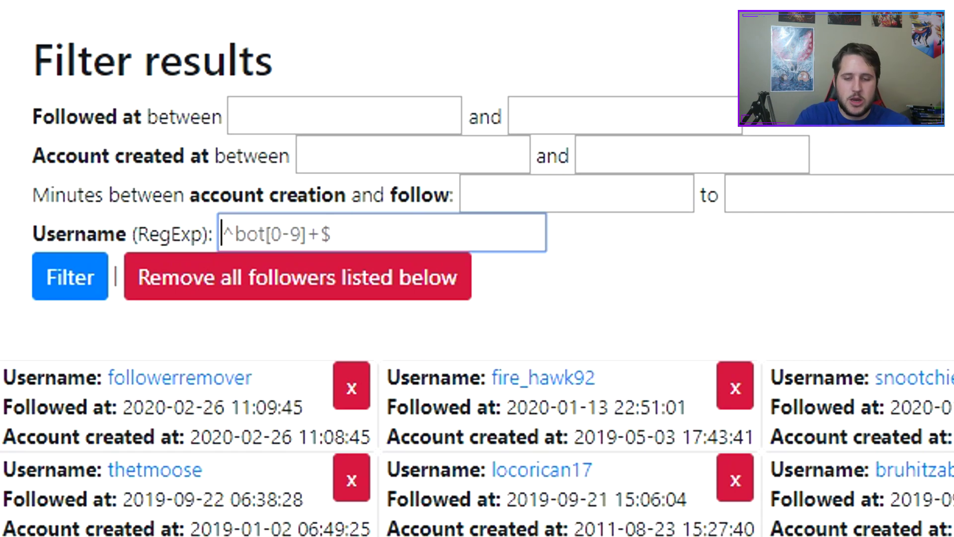
# Filter the follower list by username 'bot', then start editing the filter text to clear it
pyautogui.write('bot')
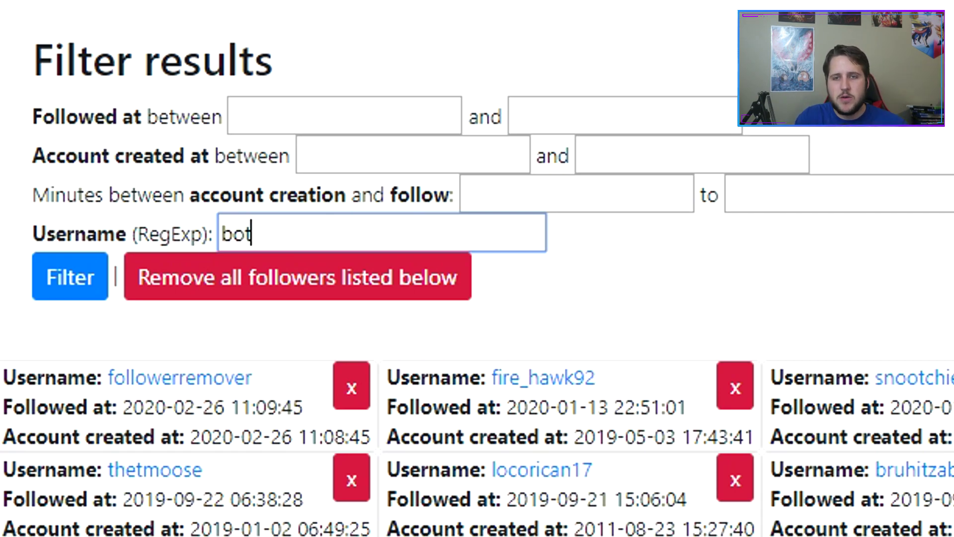
pyautogui.click(100, 290)
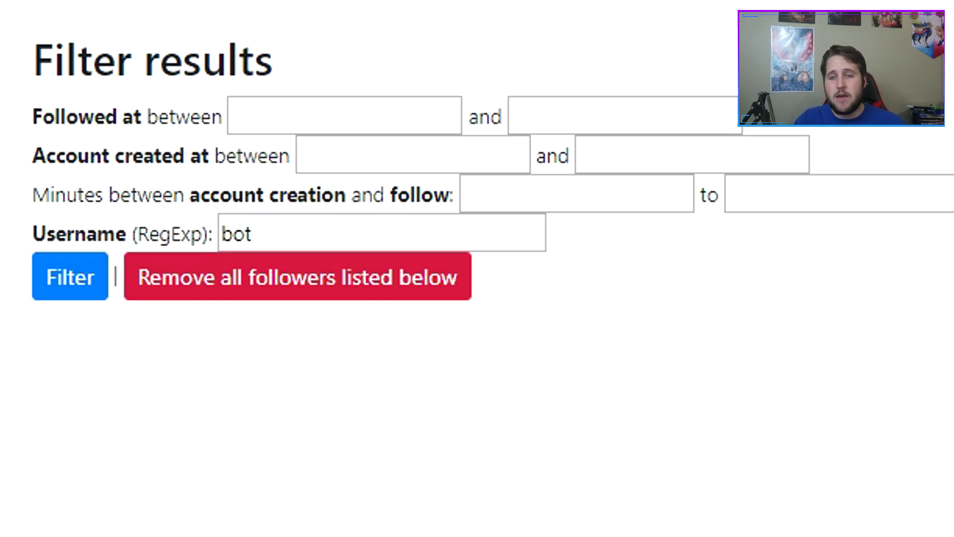
pyautogui.click(330, 237)
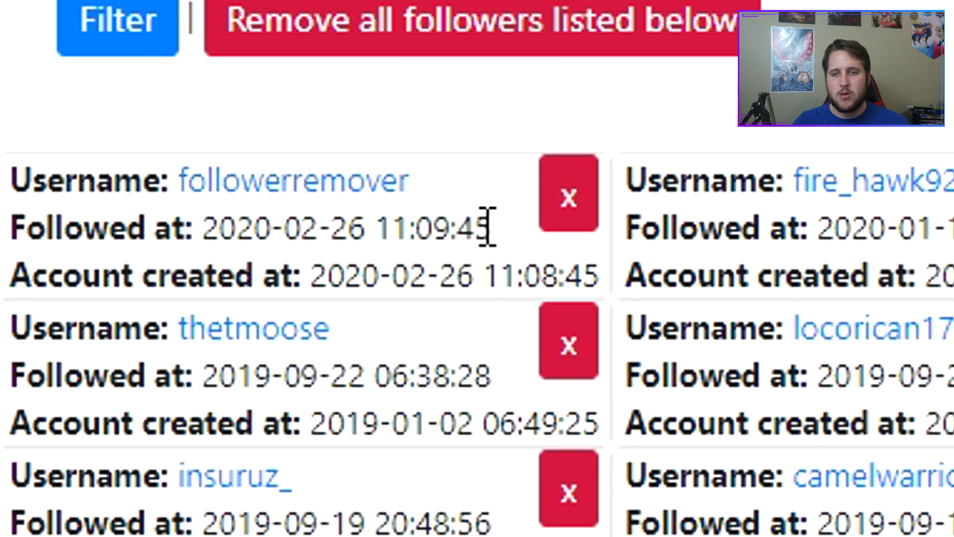
# Try removing the first follower and read the Twitch rate-limited error banner at the top
pyautogui.click(566, 215)
pyautogui.scroll(3, 617, 294)
pyautogui.scroll(6, 617, 293)
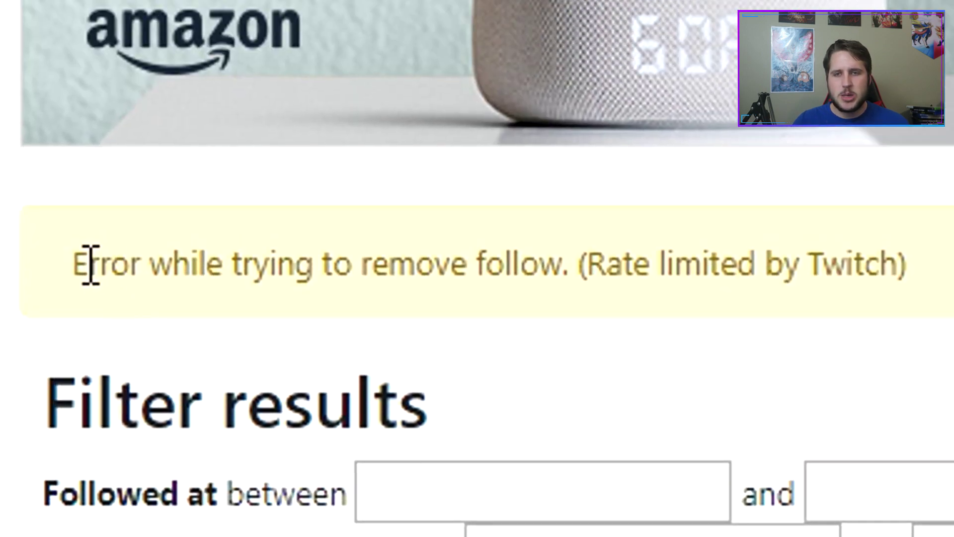
pyautogui.moveTo(87, 266); pyautogui.dragTo(476, 264)
pyautogui.click(680, 271)
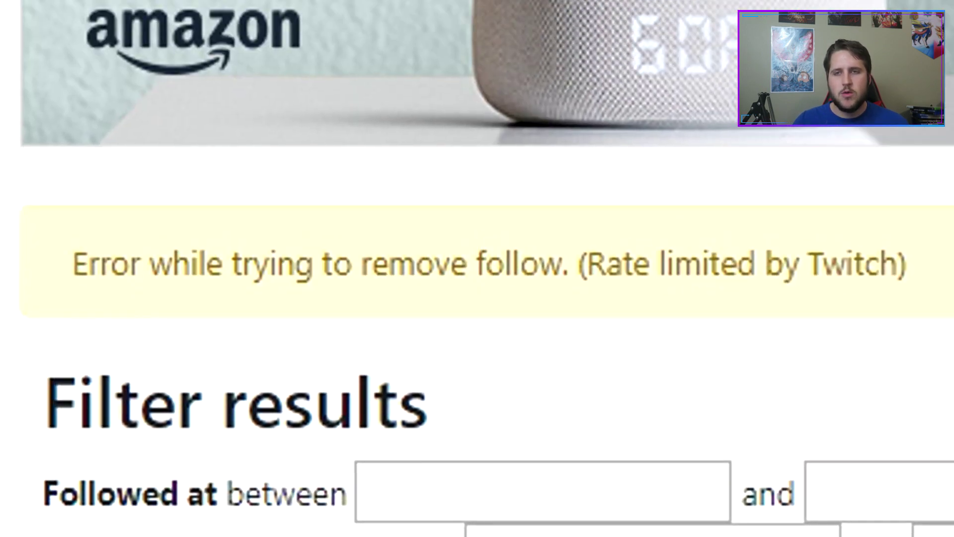
pyautogui.moveTo(723, 263); pyautogui.dragTo(883, 268)
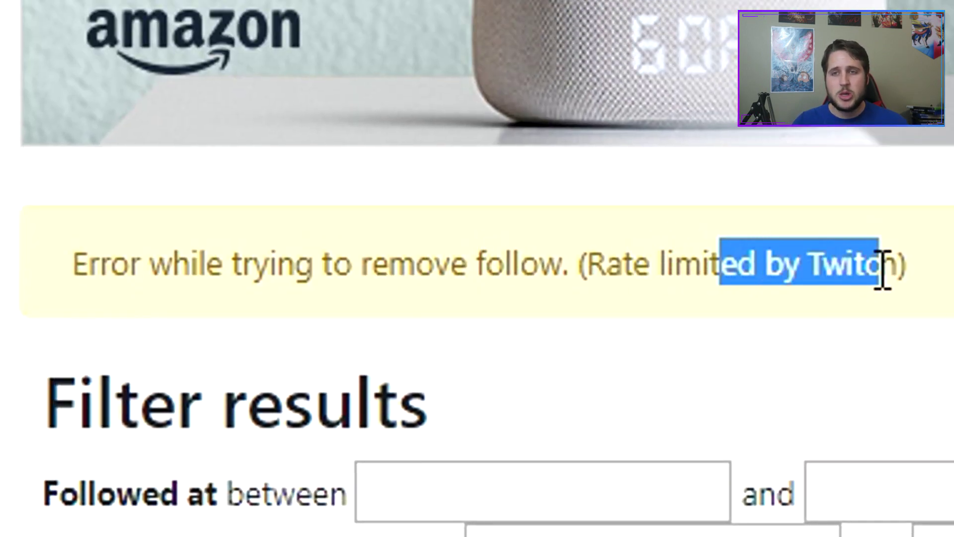
pyautogui.click(890, 266)
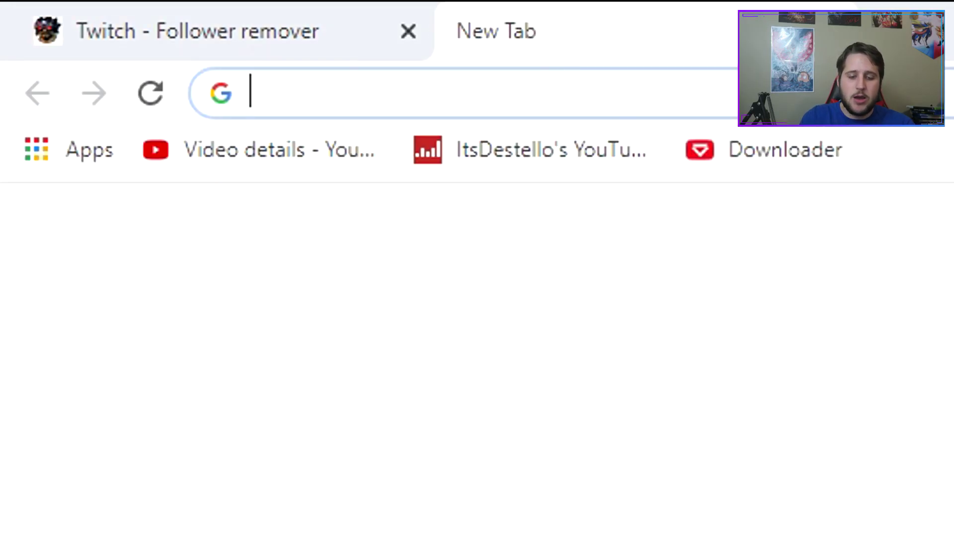
# On twitch.tv, open Settings > Security and Privacy and show the Blocked Users list
pyautogui.write('twitch')
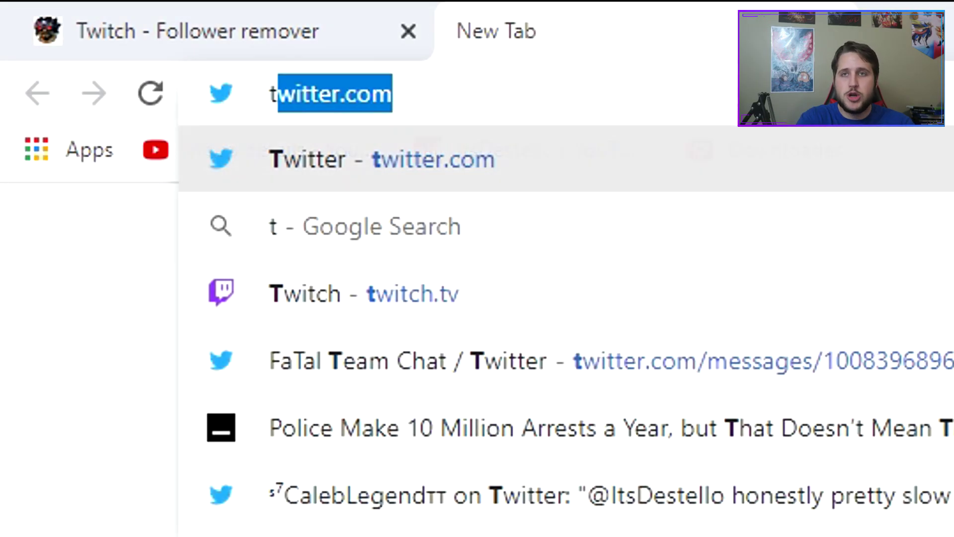
pyautogui.write('.tv')
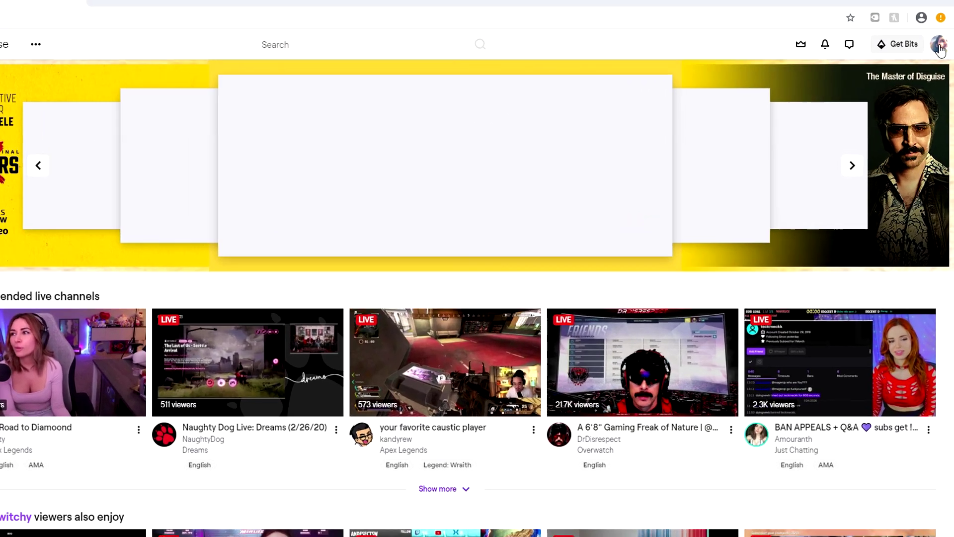
pyautogui.click(943, 50)
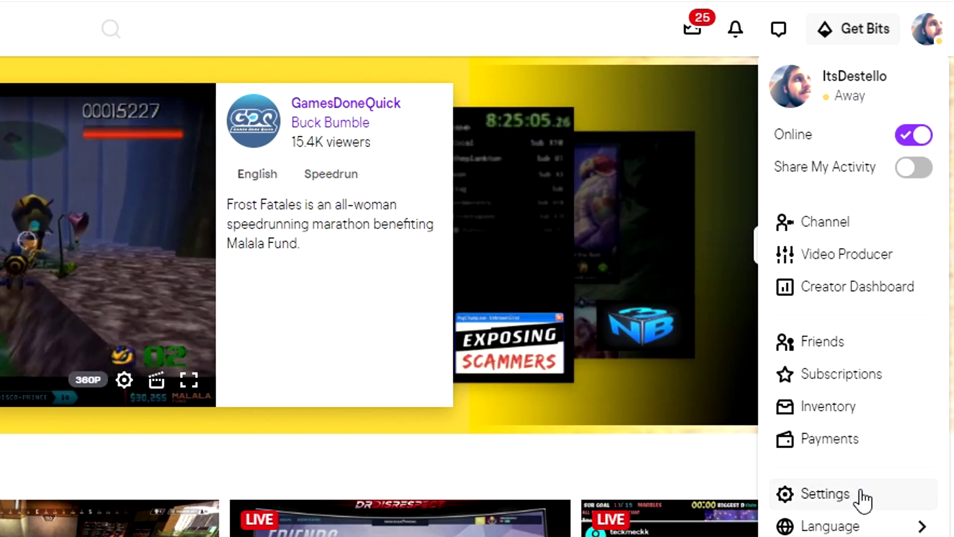
pyautogui.click(861, 496)
pyautogui.click(311, 113)
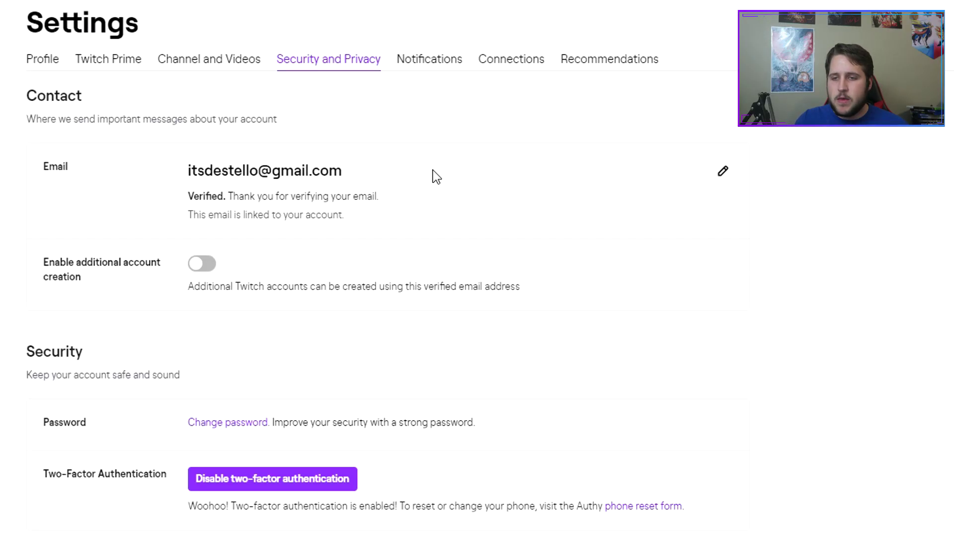
pyautogui.scroll(-6, 436, 176)
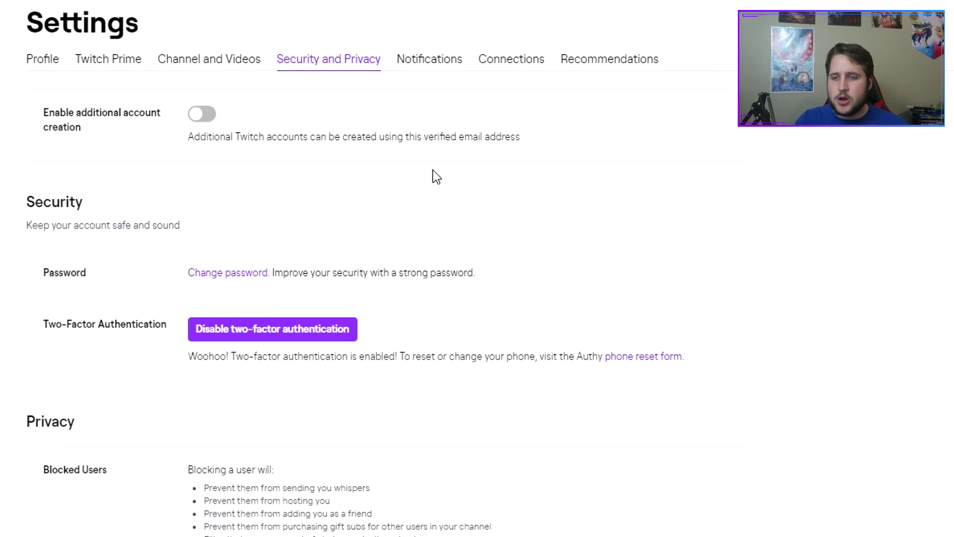
pyautogui.click(223, 393)
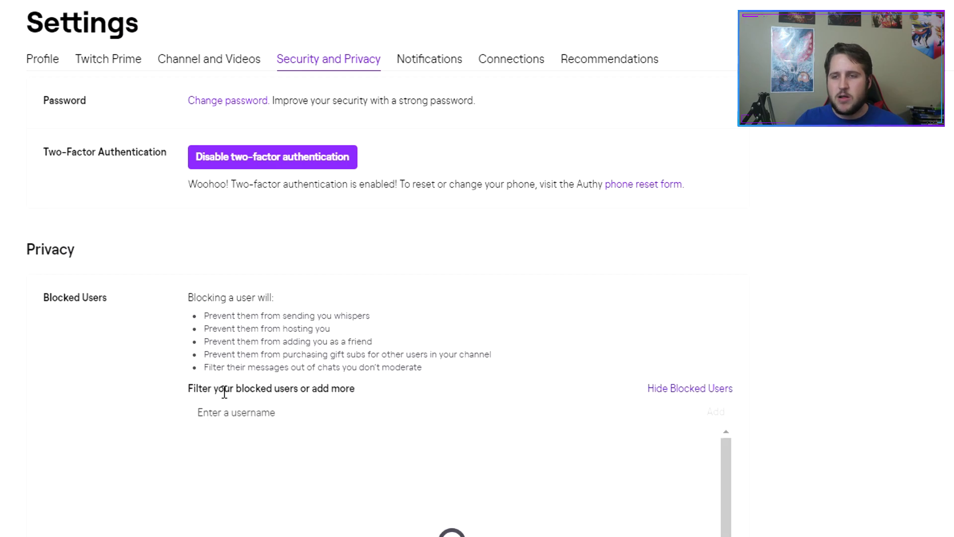
pyautogui.scroll(-3, 223, 393)
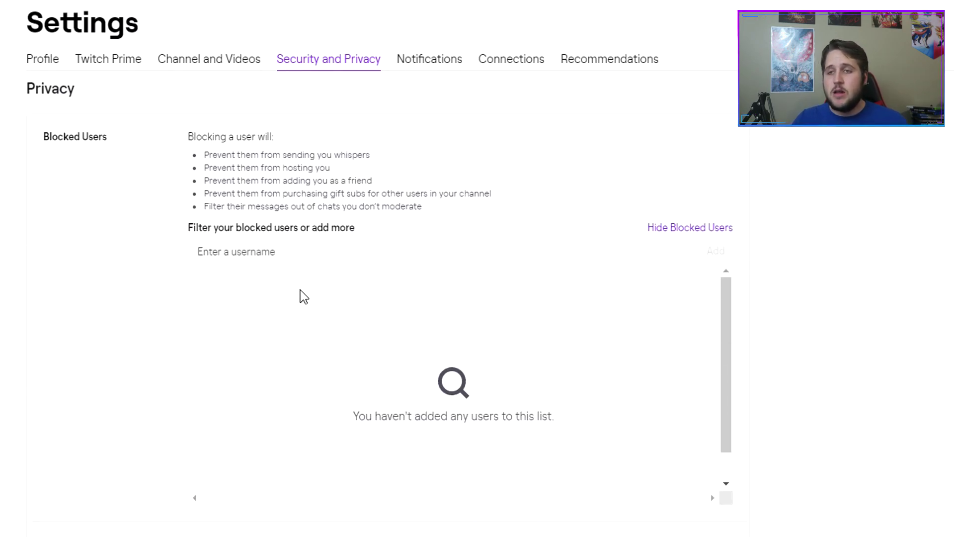